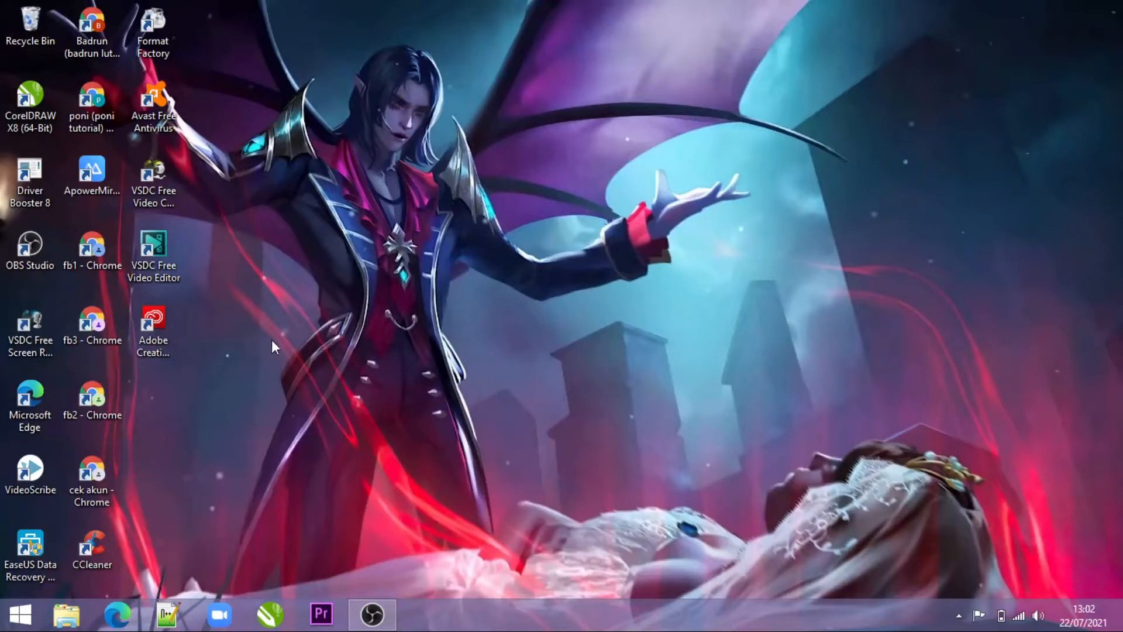
Step: Open Chrome from the profile shortcut beside Recycle Bin and paste a screenshot of its new tab page into Paint
double_click(107, 30)
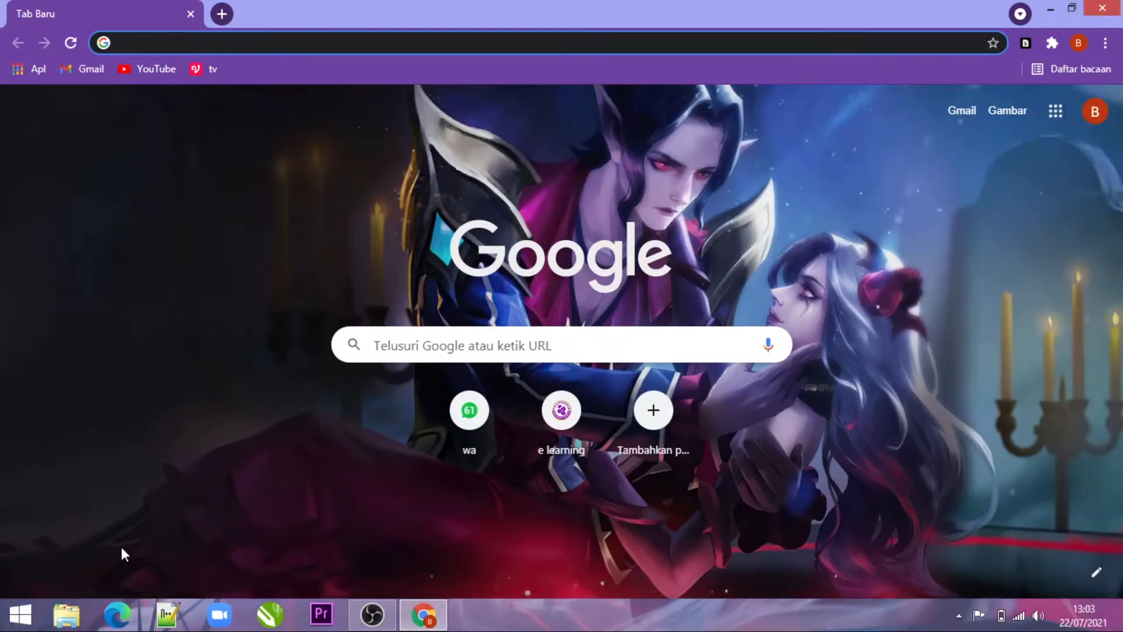
left_click(21, 614)
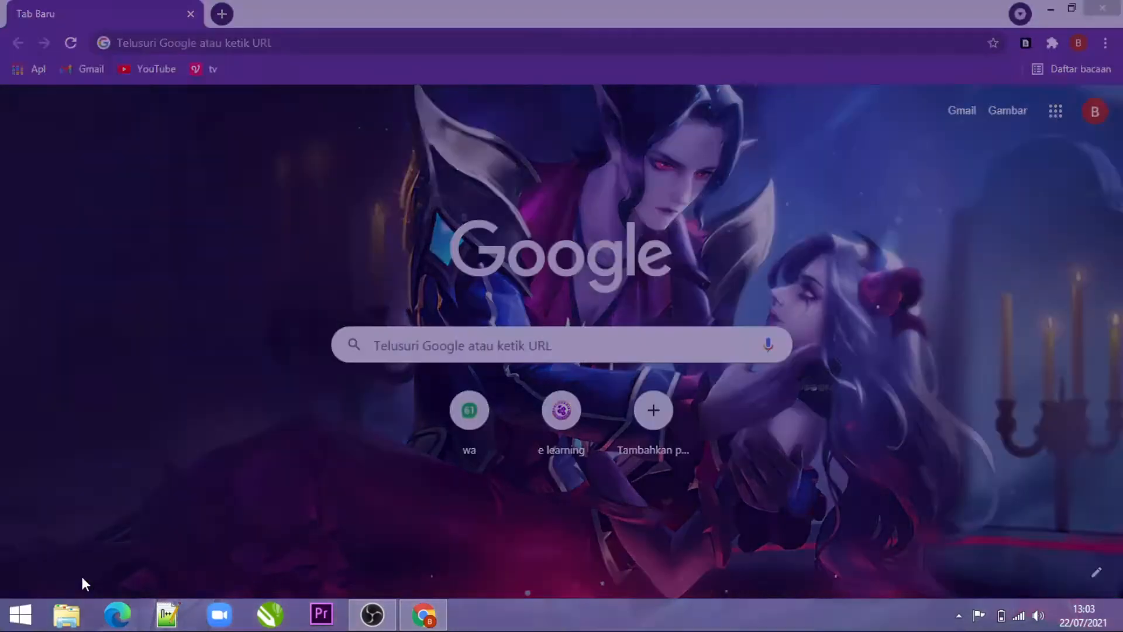
left_click(1068, 68)
type("pa")
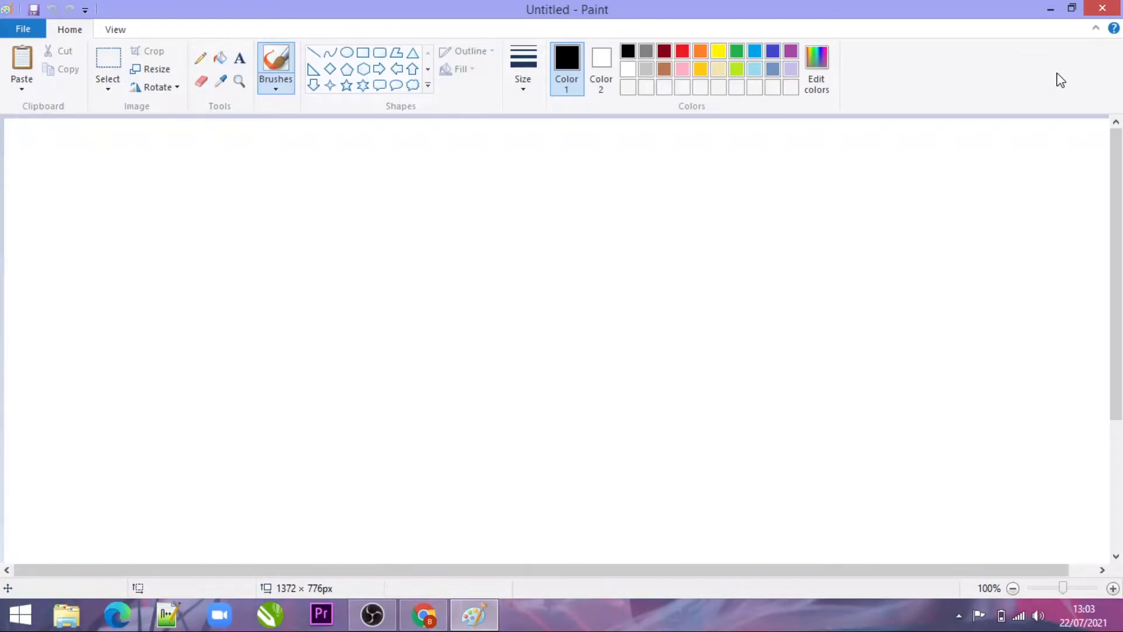
key("ctrl+v")
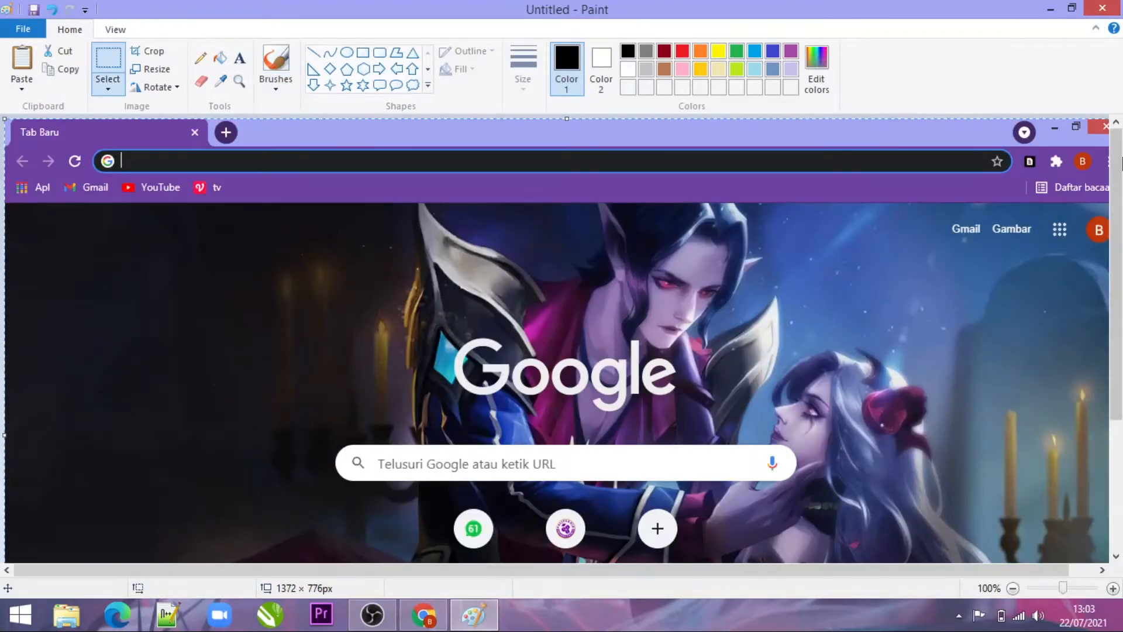
Step: Look over the pasted screenshot, discard it without saving, and close Paint and the browser
left_click_drag(1116, 165, 1116, 299)
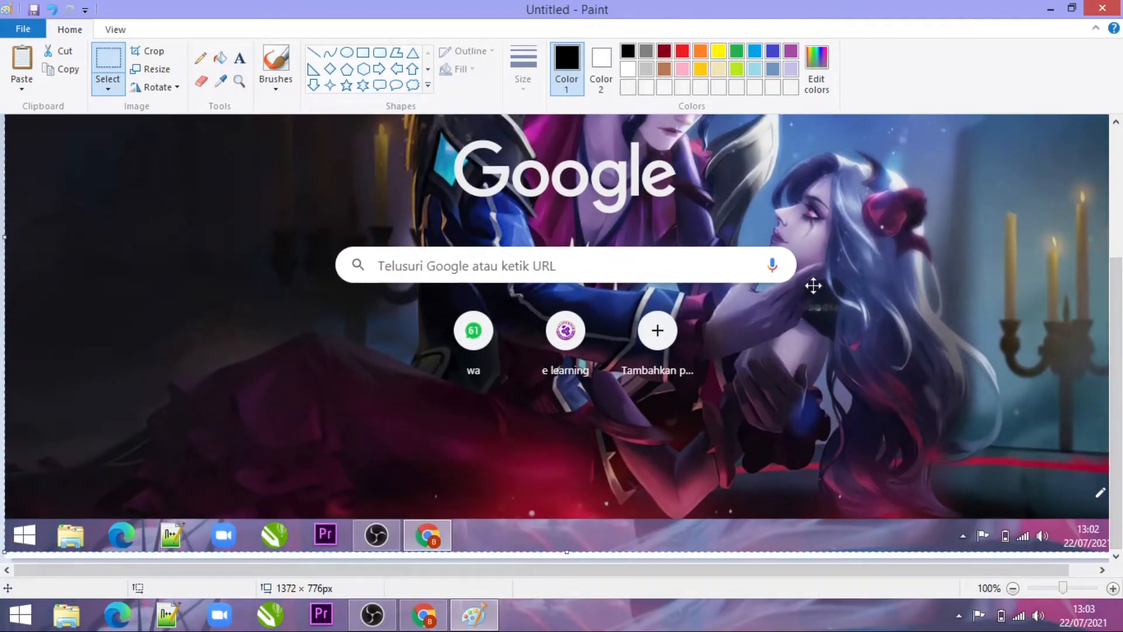
scroll(1066, 128, "up", 3)
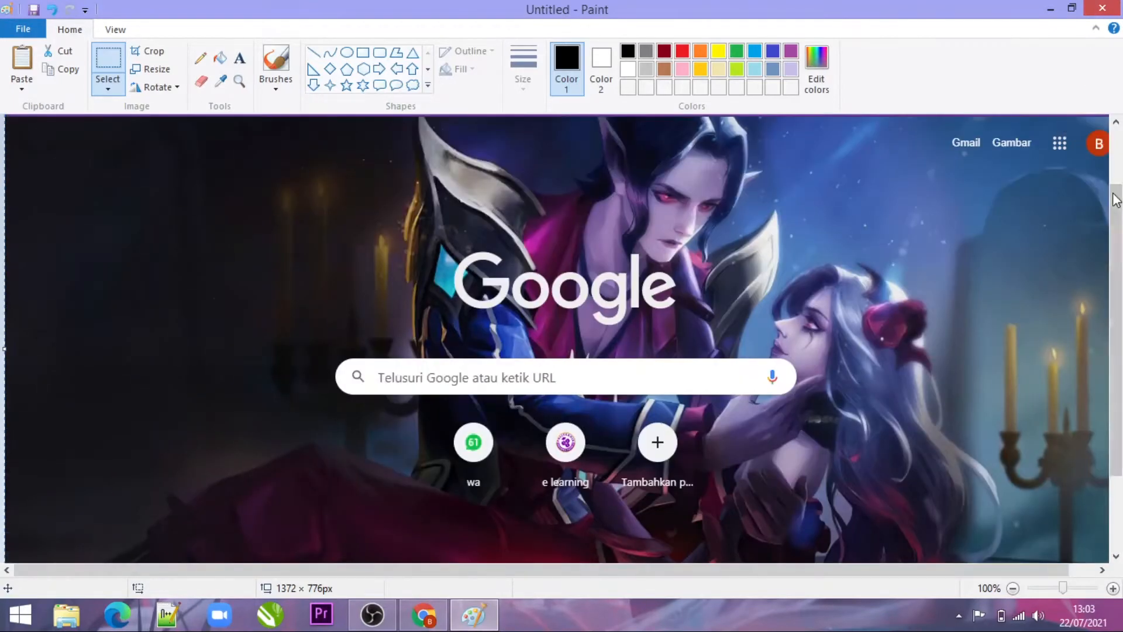
left_click(1103, 10)
left_click(594, 306)
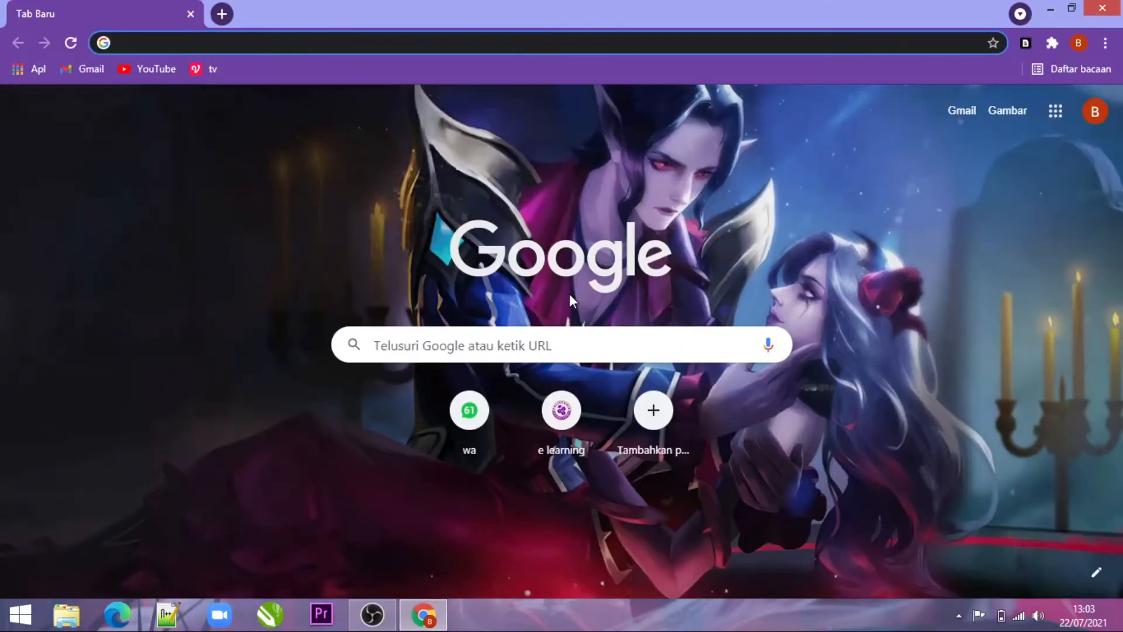
left_click(1102, 8)
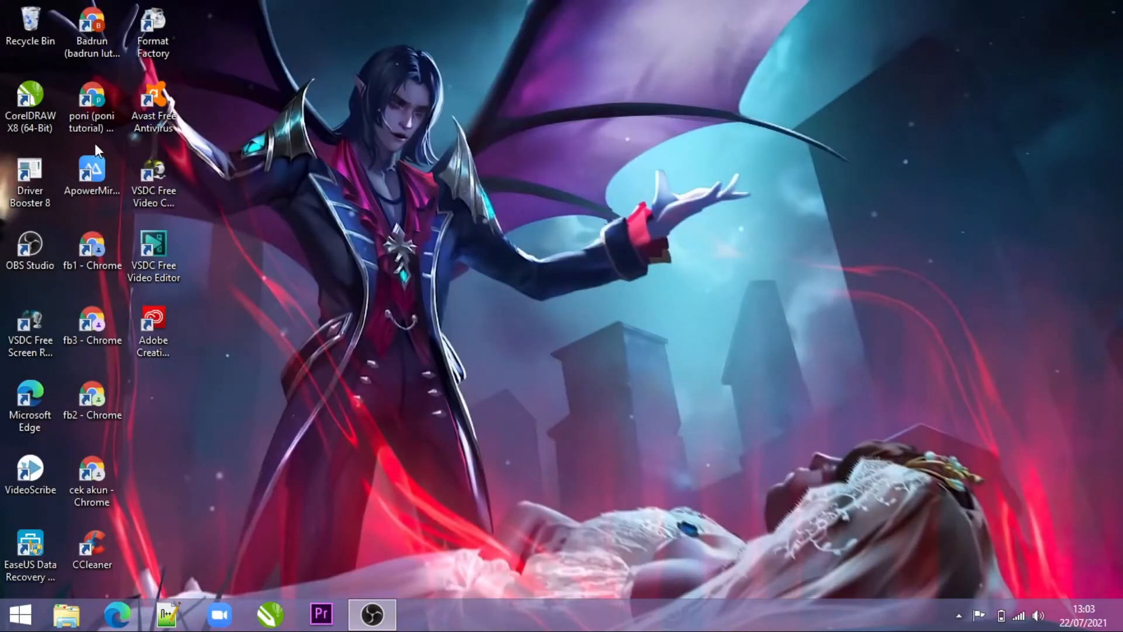
Step: Open Chrome with the poni tutorial profile and paste a screenshot of its new tab page into Paint
double_click(103, 108)
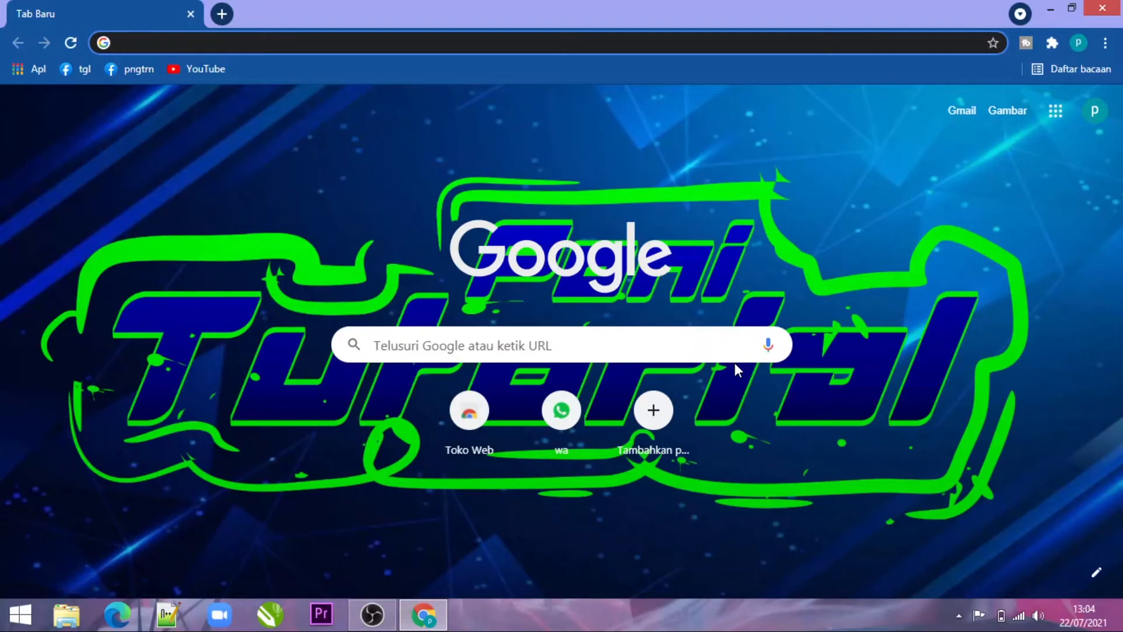
left_click(70, 614)
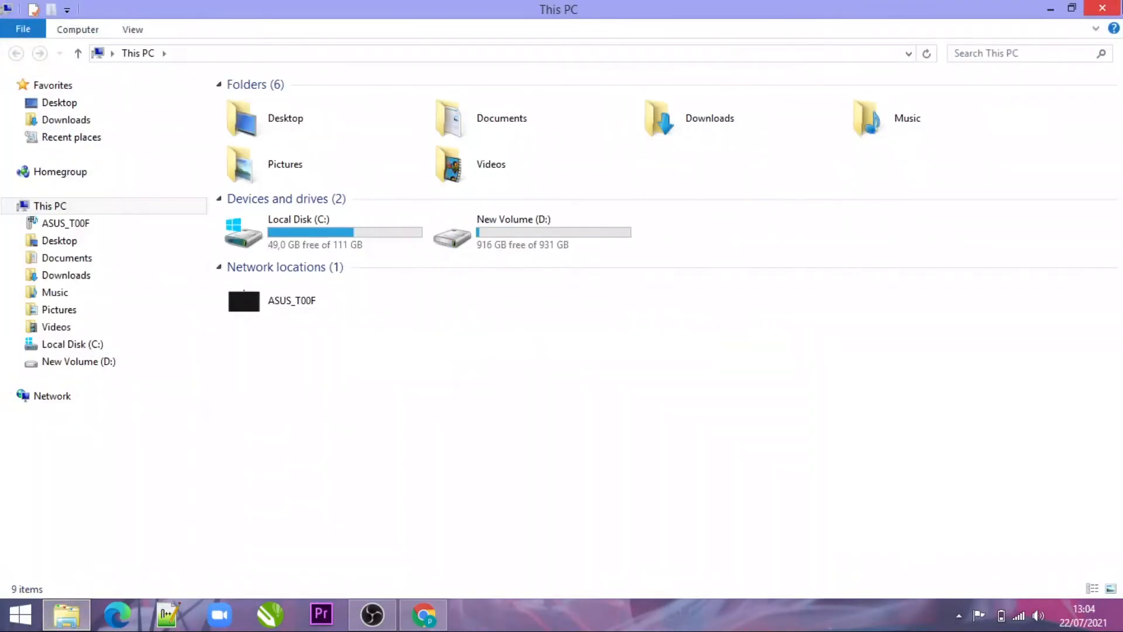
left_click(67, 614)
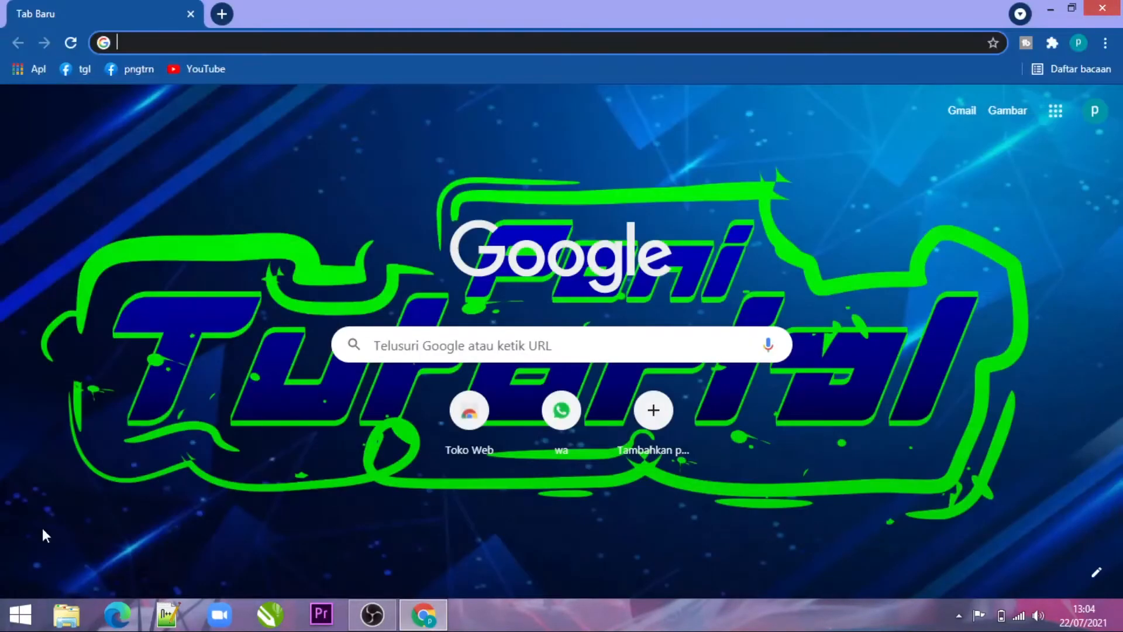
left_click(26, 617)
left_click(1070, 71)
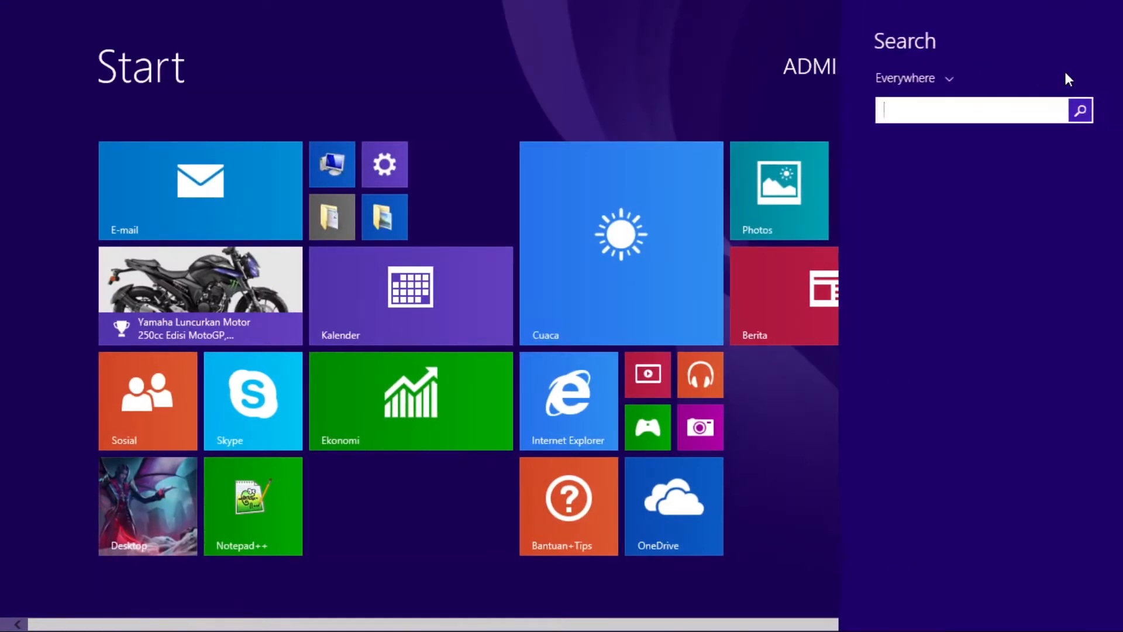
type("pa")
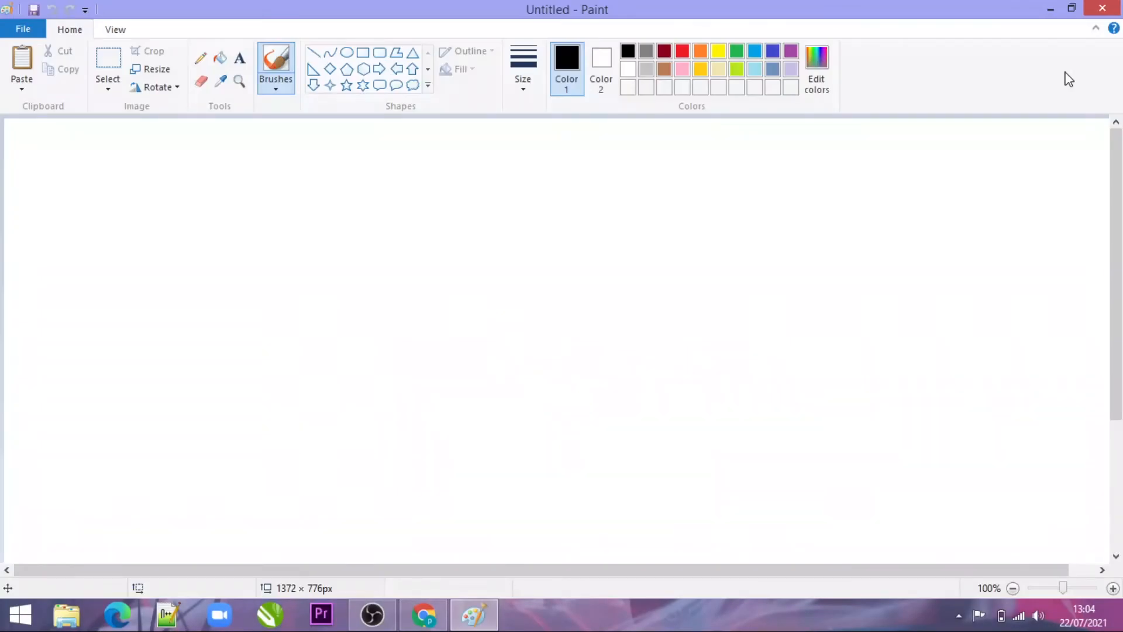
key("ctrl+v")
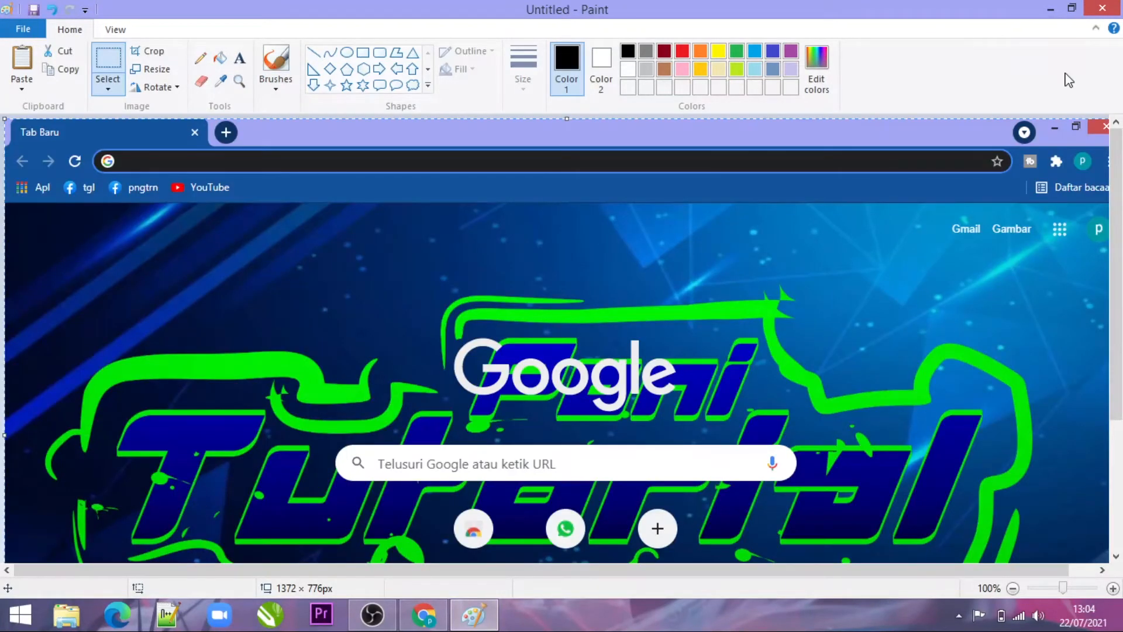
Step: Save the pasted screenshot as a PNG named Untitled in the Pictures folder
left_click(1068, 589)
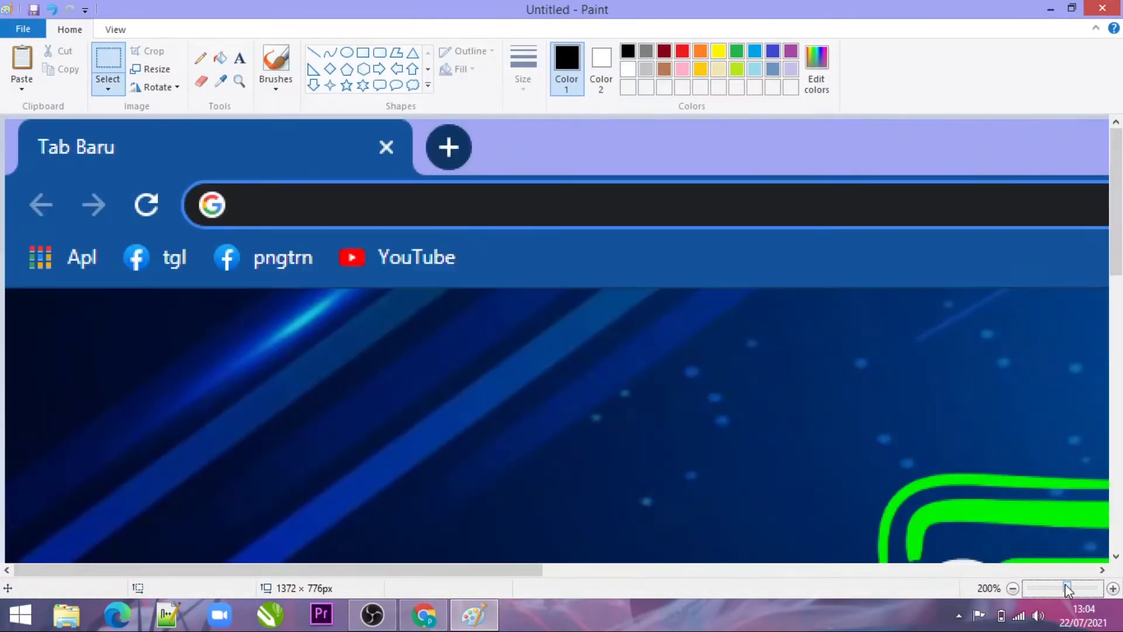
left_click(1060, 589)
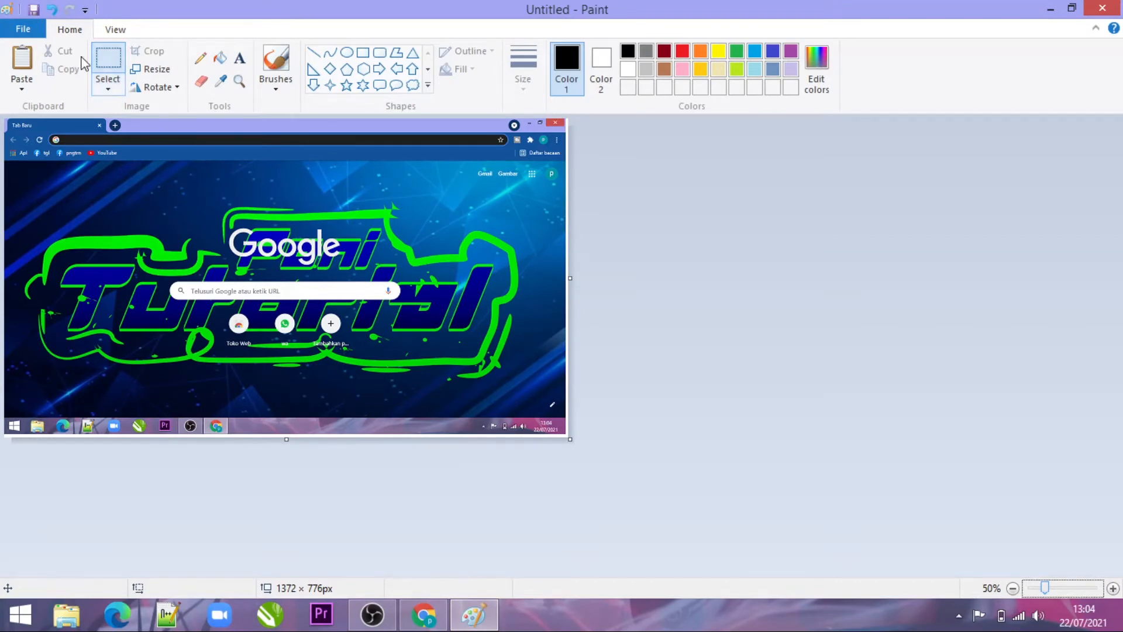
left_click(33, 12)
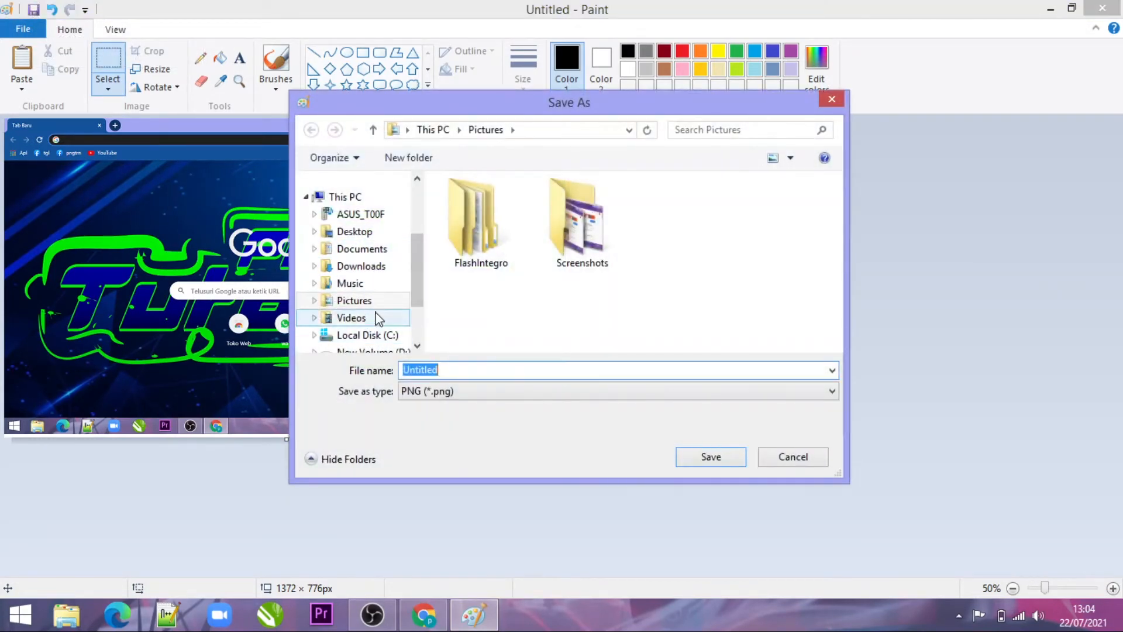
left_click(356, 301)
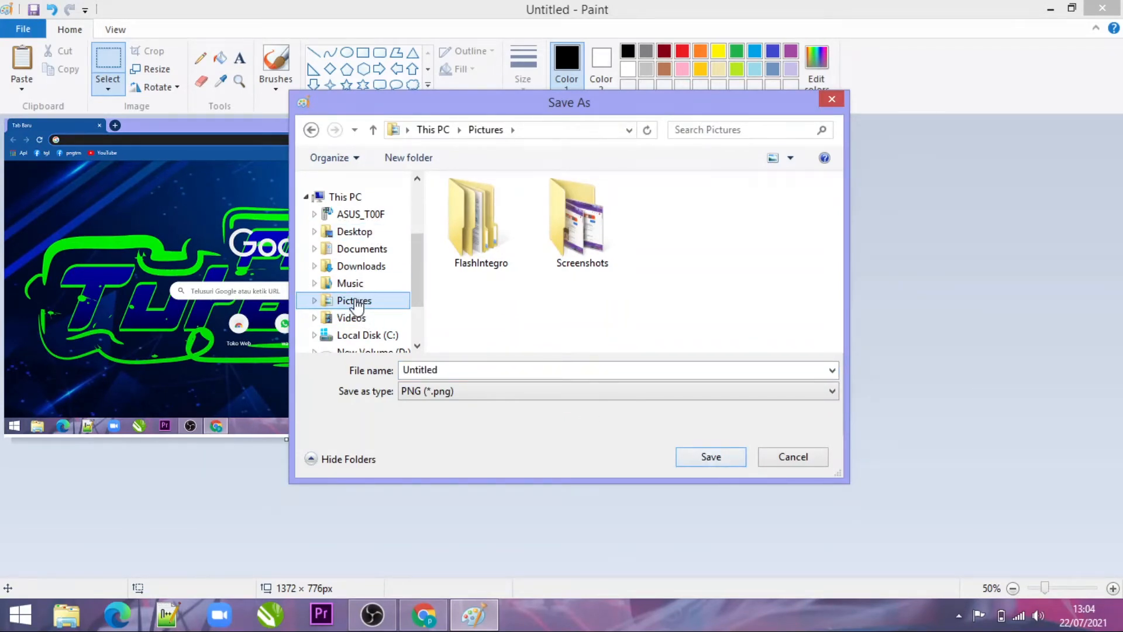
left_click(725, 458)
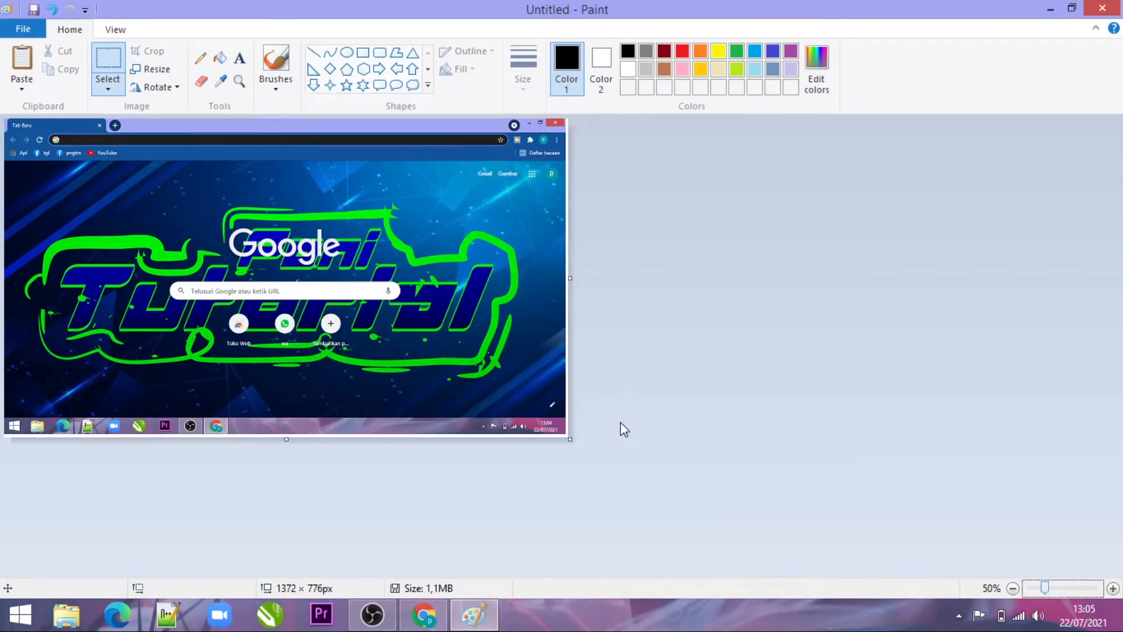
Step: Open the saved Untitled image from the Pictures folder in Windows Photo Viewer to check the screenshot
left_click(67, 615)
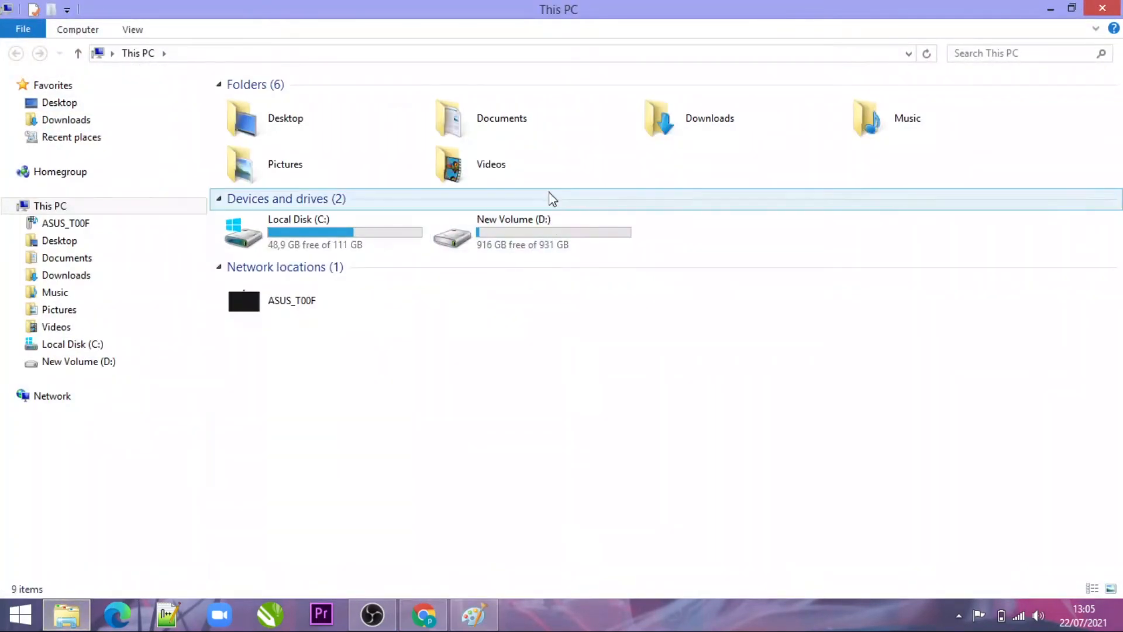
left_click(563, 134)
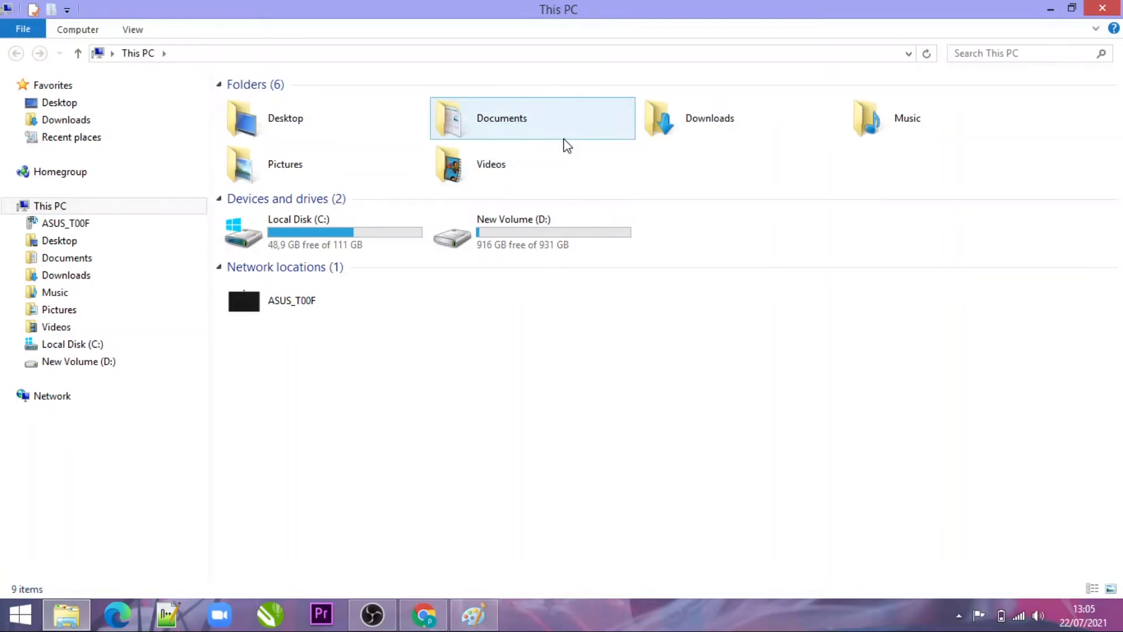
double_click(313, 166)
double_click(552, 131)
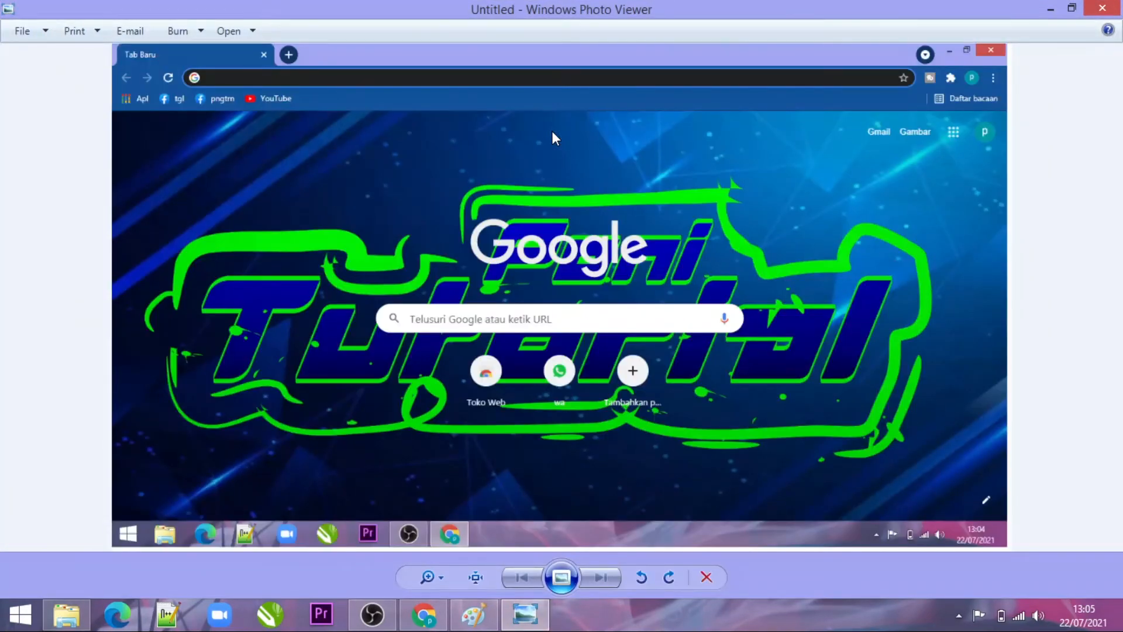
left_click(1102, 9)
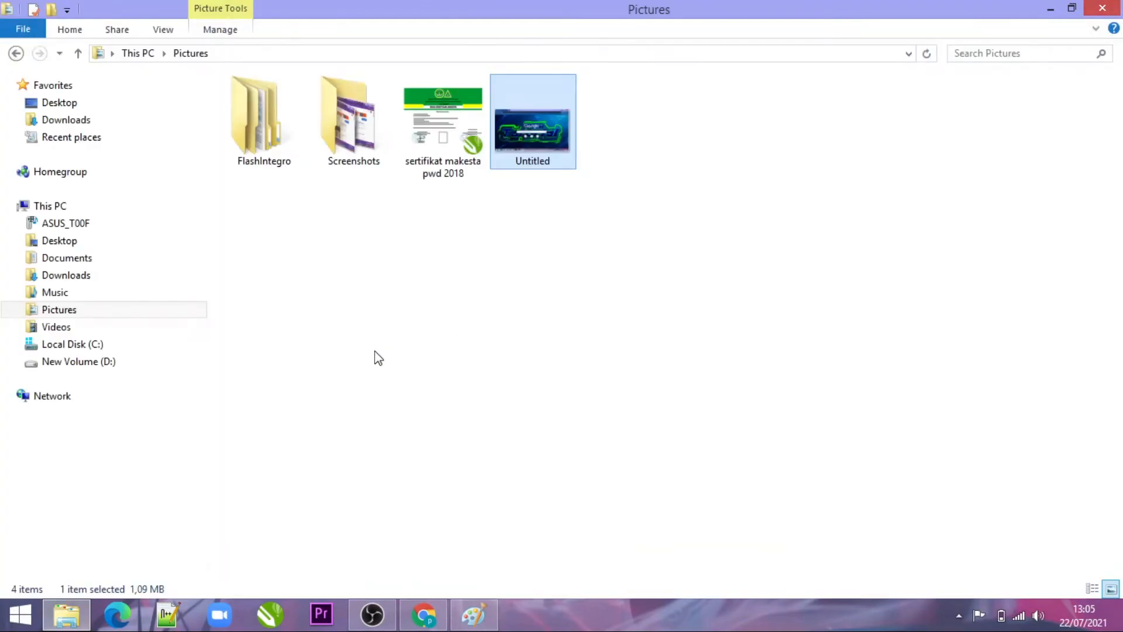
double_click(548, 140)
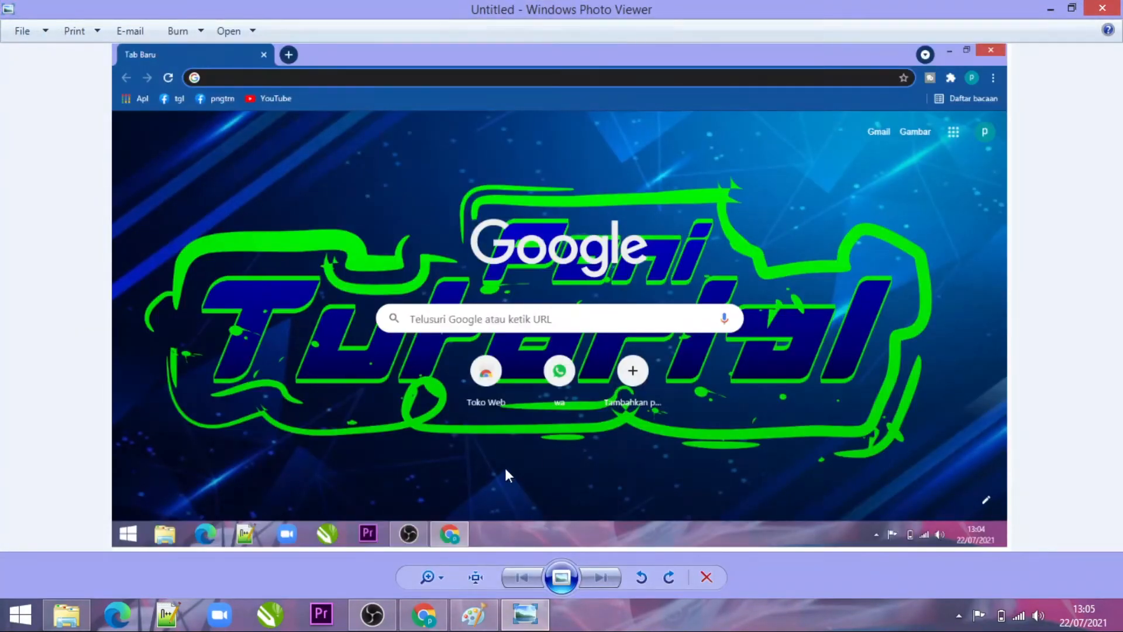
Step: Switch to Chrome, search for iloveimg, and open the Crop IMAGE tool on the iLoveIMG site
left_click(423, 614)
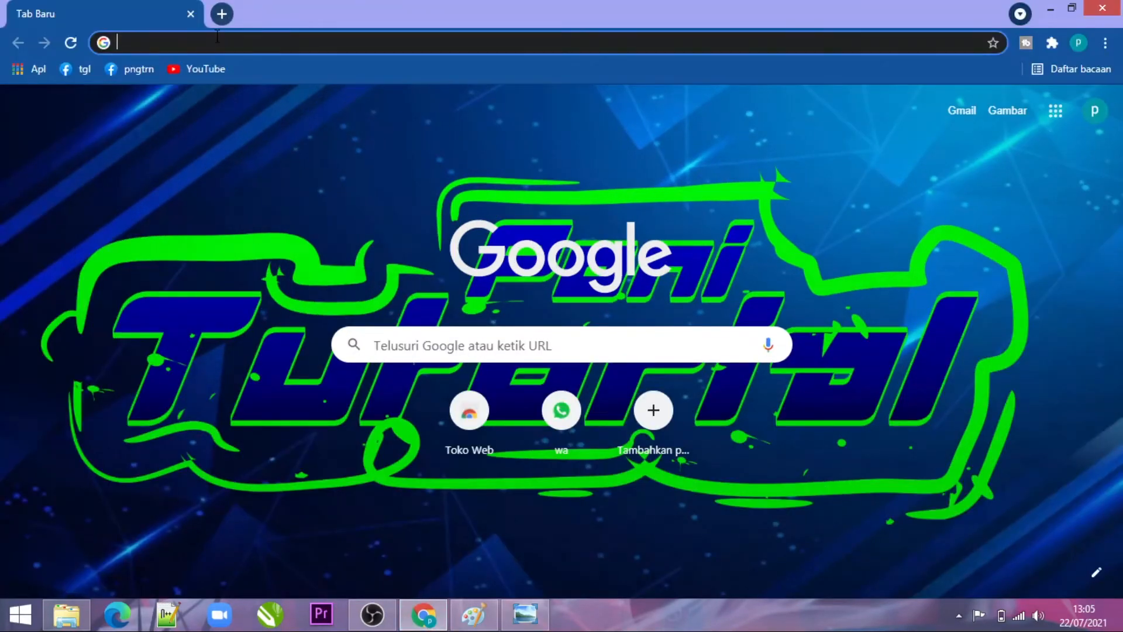
type("ilove")
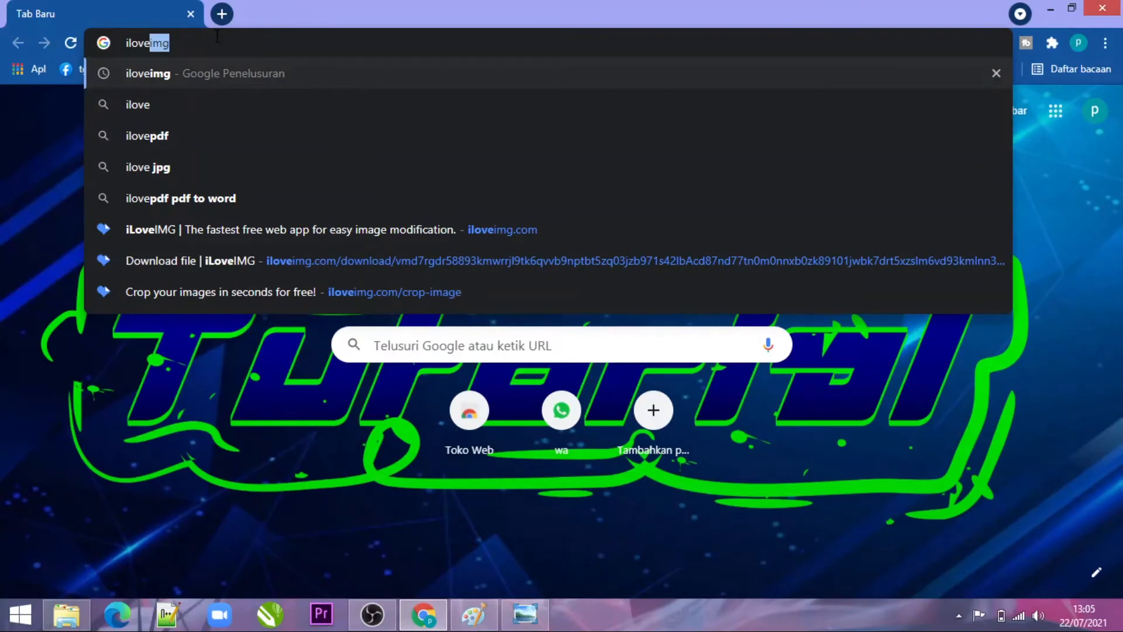
key("Return")
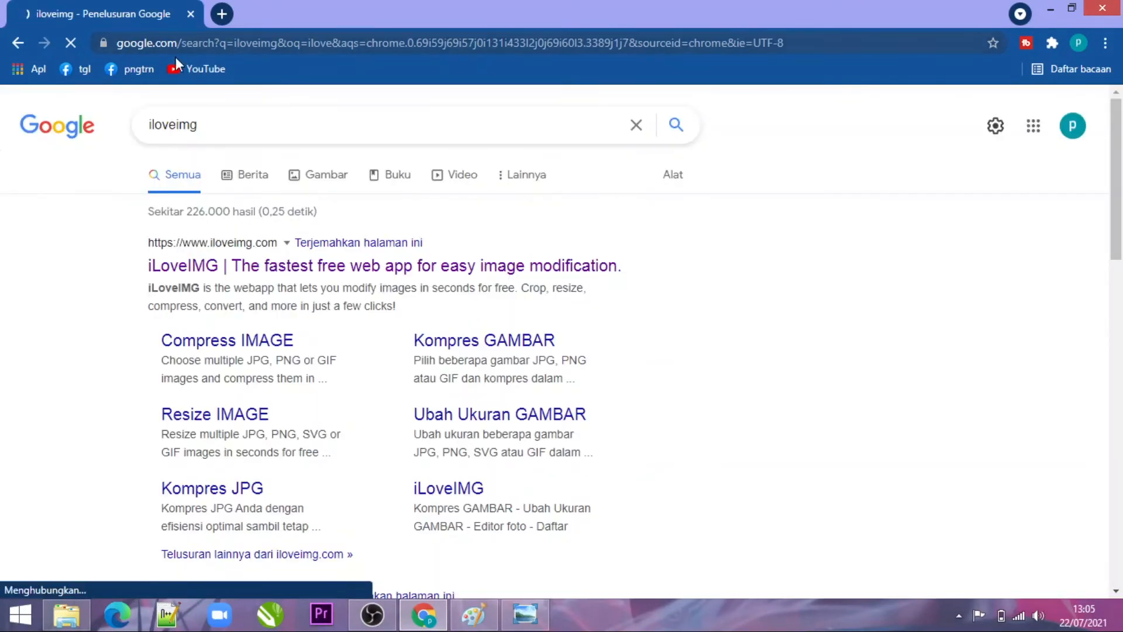
left_click(415, 271)
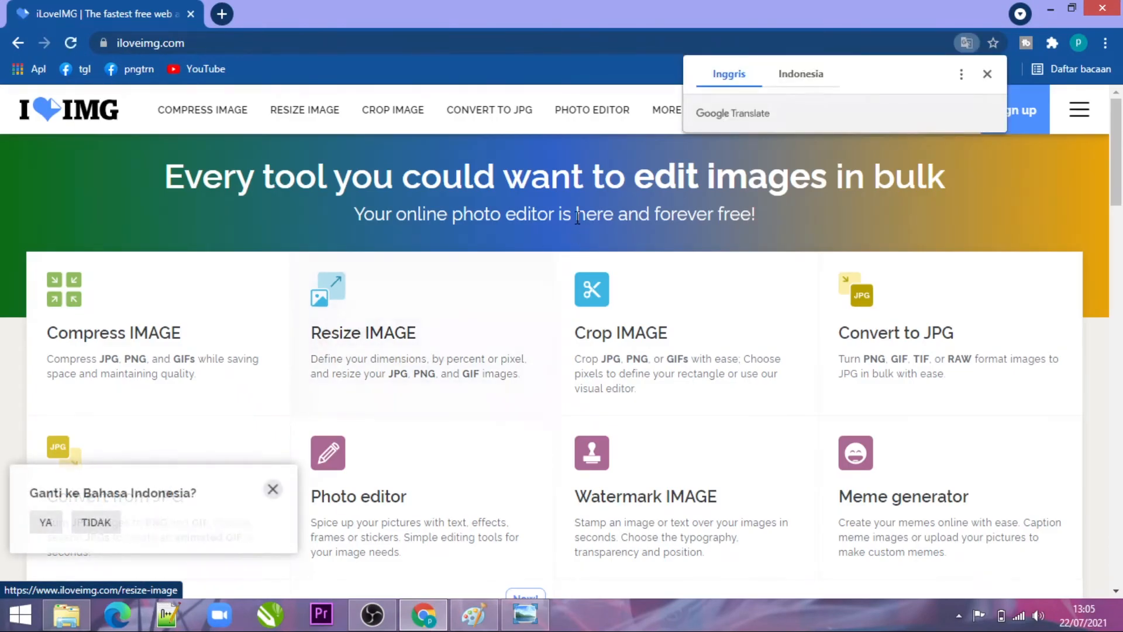
left_click(18, 42)
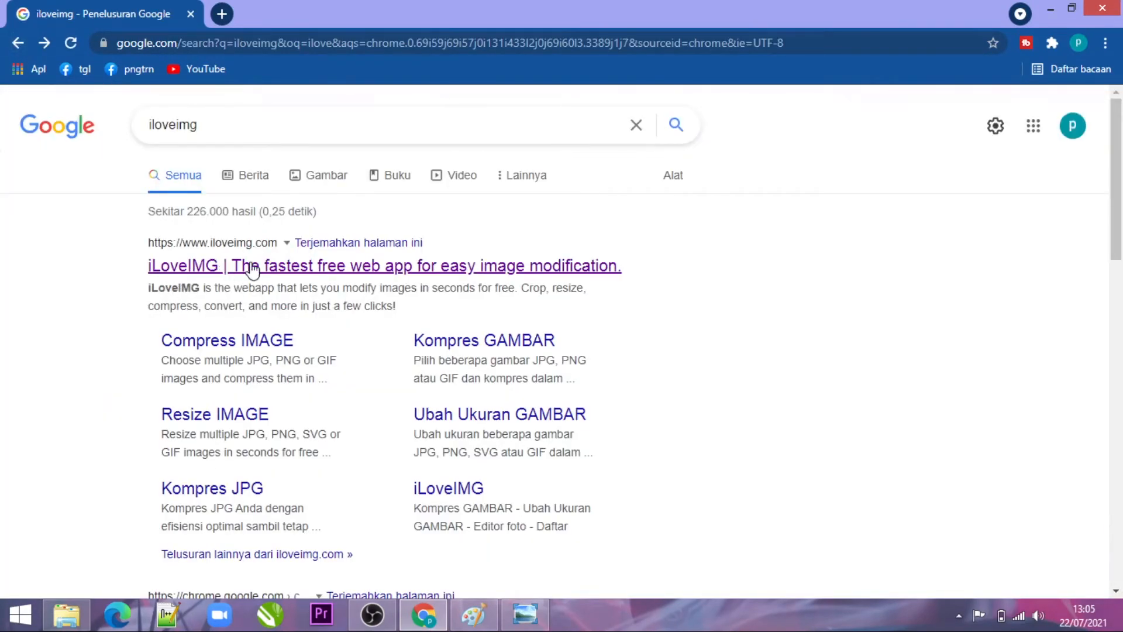
left_click(393, 267)
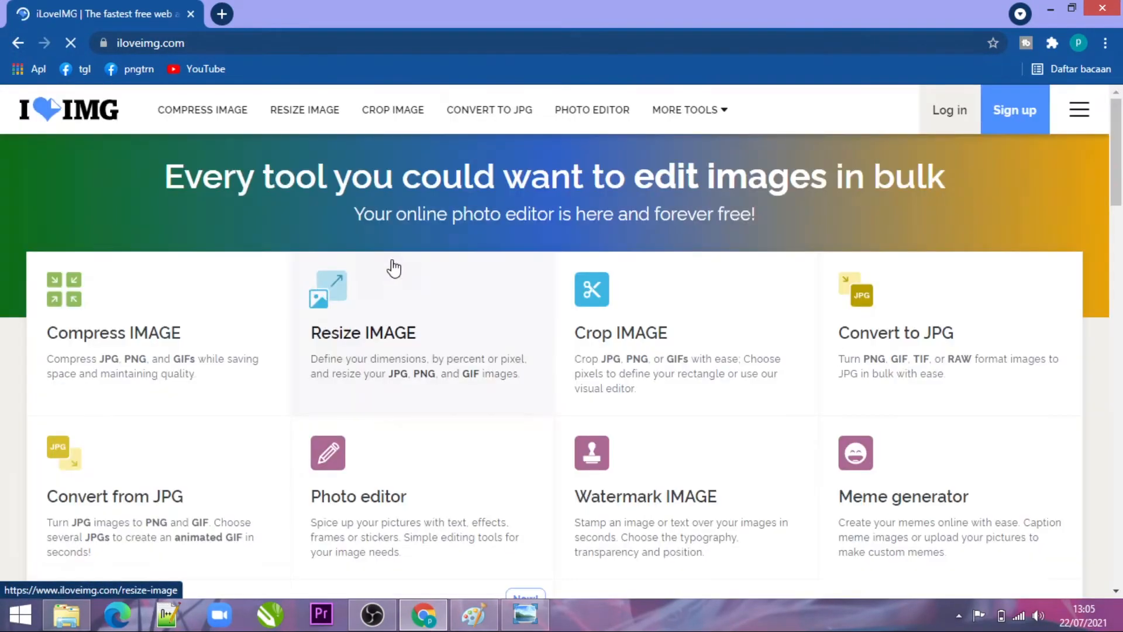
left_click(645, 328)
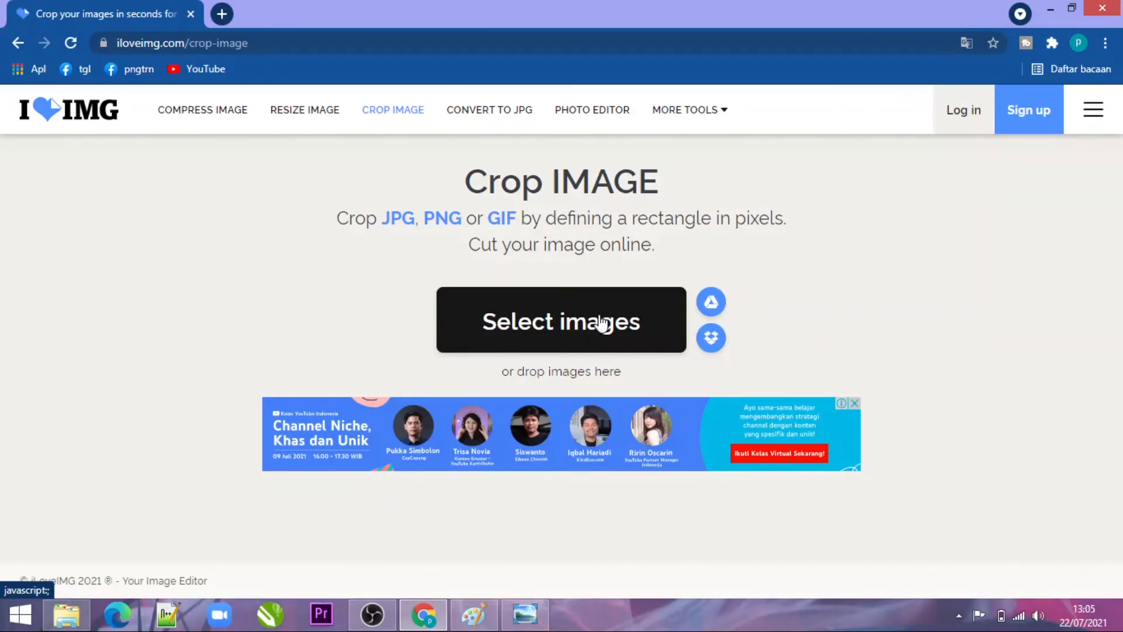
Step: Upload the Untitled image from the Pictures folder to the crop tool
left_click(602, 322)
left_click(388, 175)
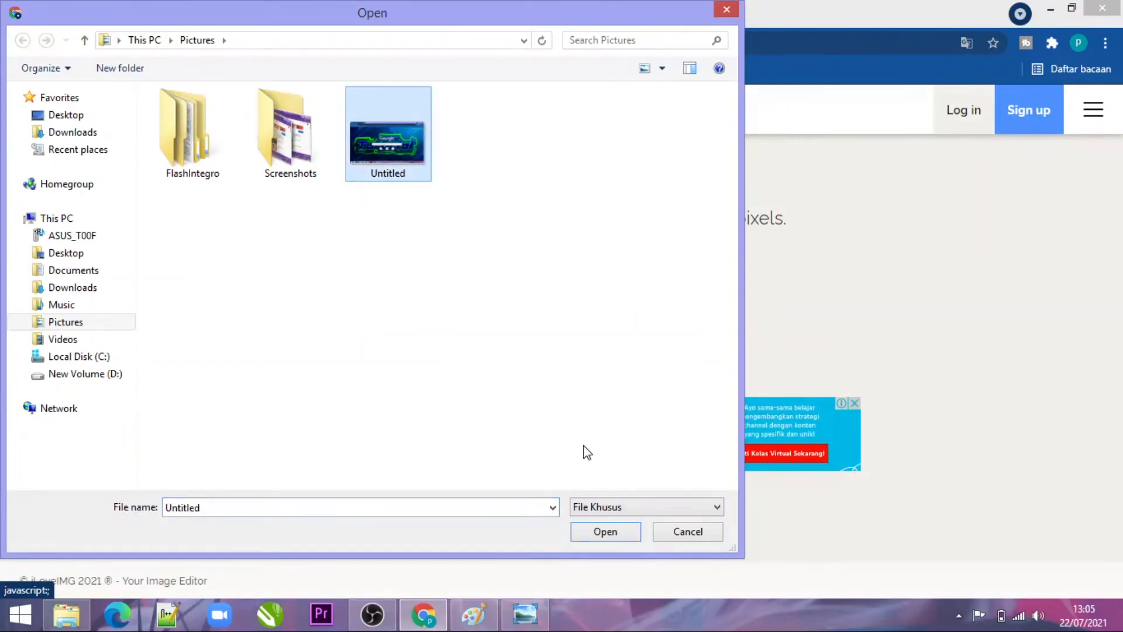
left_click(606, 535)
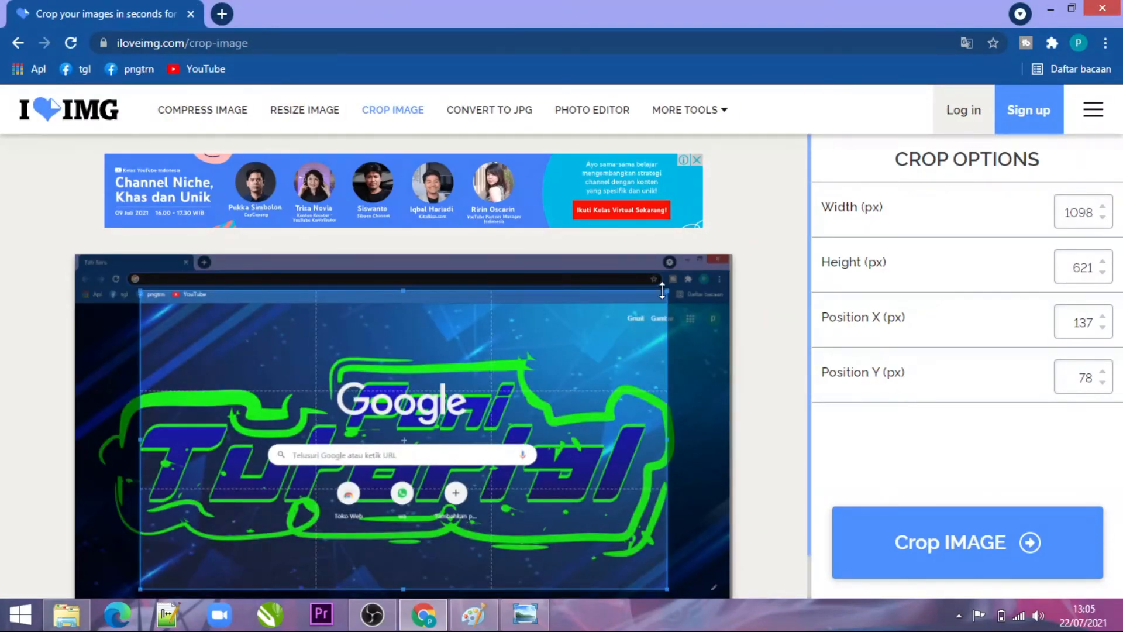
Step: Crop the image to the area around the Google logo, about 362 × 123 px at X 509, Y 247
left_click_drag(660, 299, 434, 473)
left_click_drag(350, 513, 460, 378)
left_click_drag(544, 338, 451, 398)
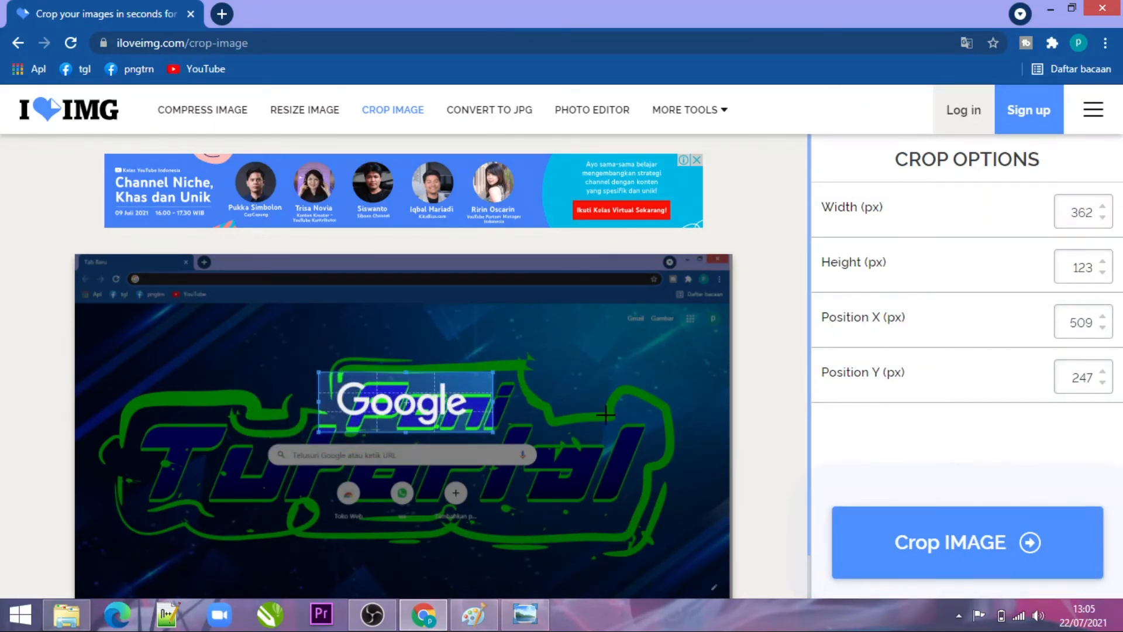
left_click(975, 561)
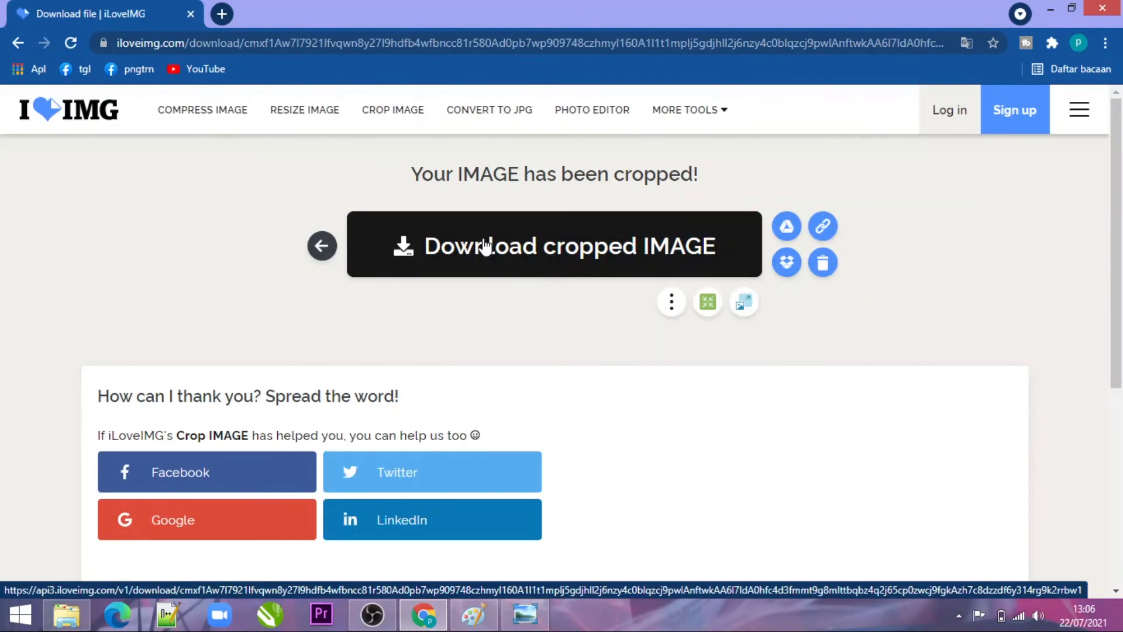
Step: Download the cropped image and open the downloaded Untitled (1).png to check the result
left_click(483, 246)
left_click(176, 581)
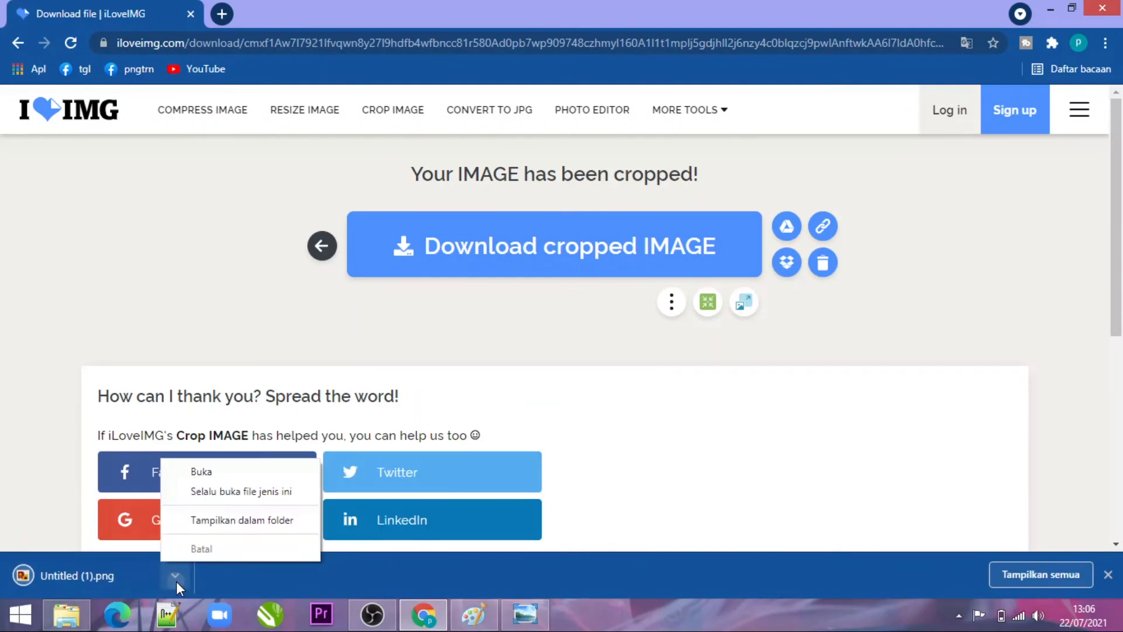
left_click(203, 472)
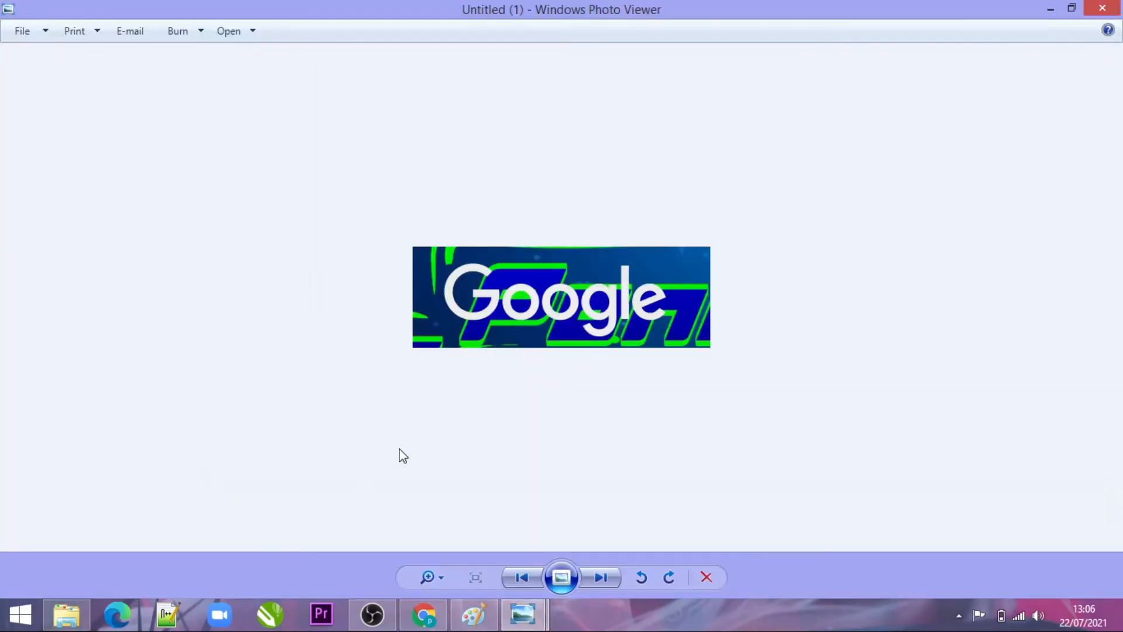
Step: Close the cropped image preview, the Chrome window, the Untitled image viewer and the Pictures folder window
left_click(1048, 8)
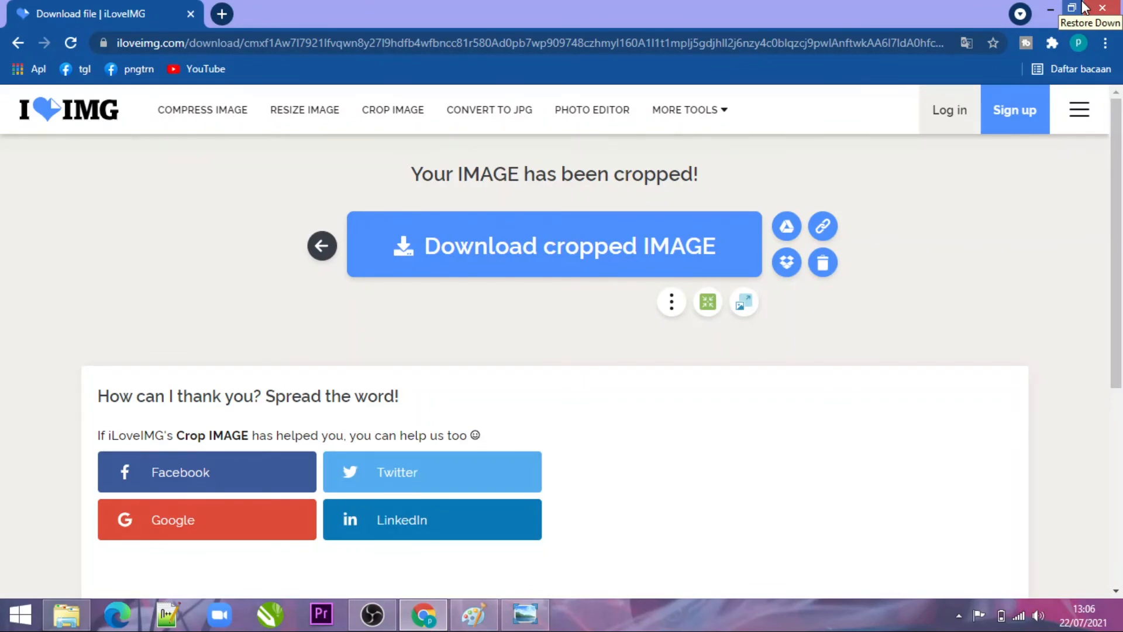
left_click(1102, 7)
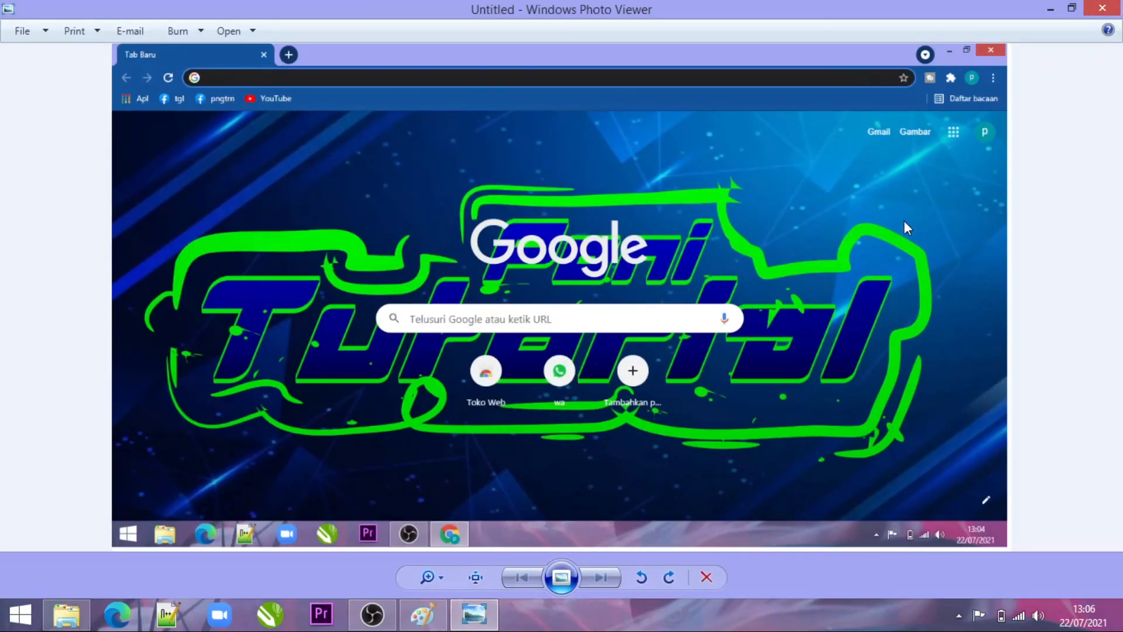
left_click(1102, 7)
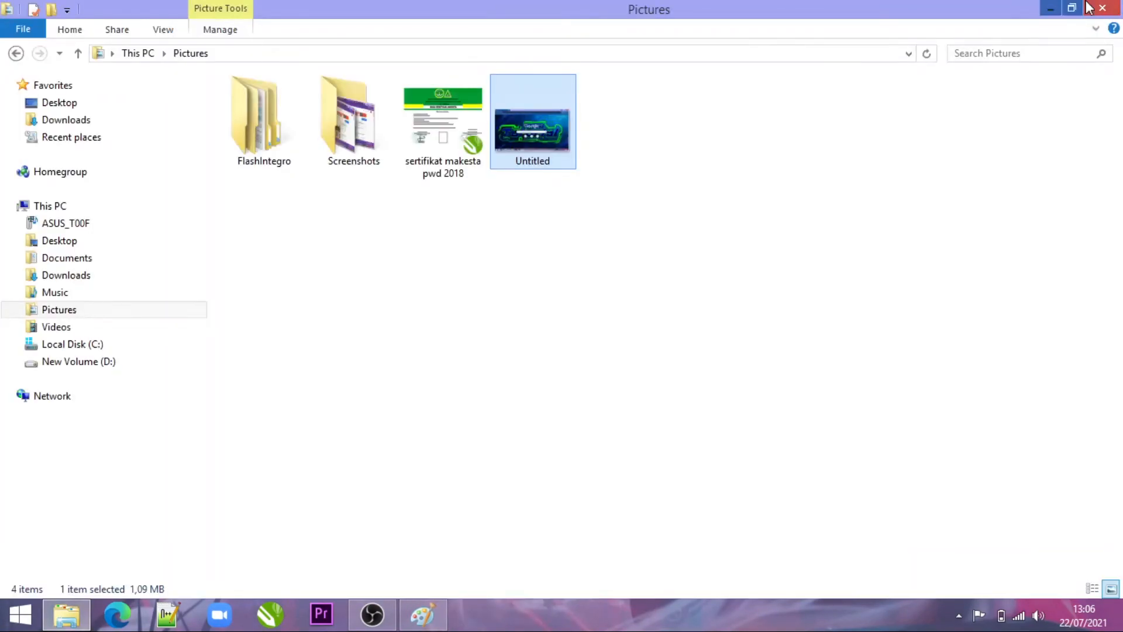
left_click(1102, 7)
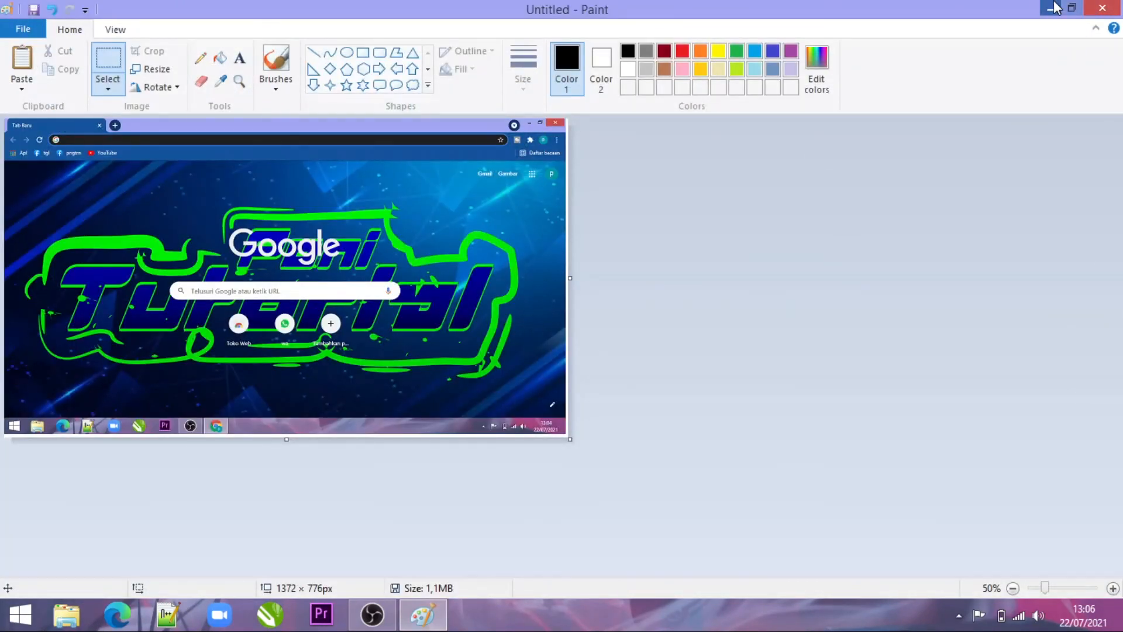